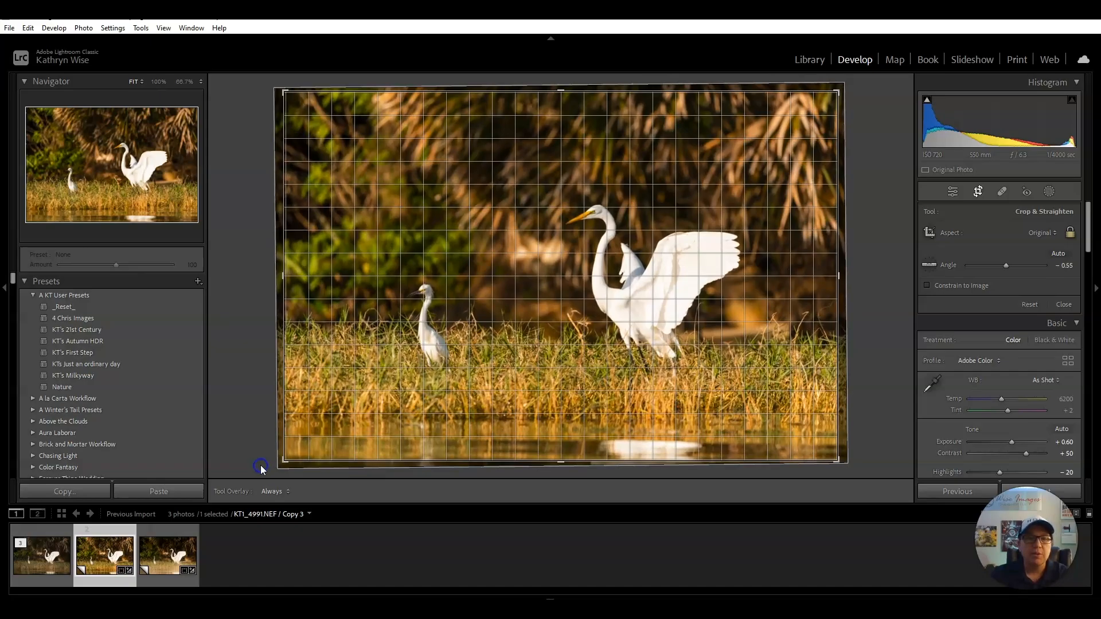
Apply the crop and add a linear gradient mask rising from the photo's bottom edge into the palm background above the egret
key(Return)
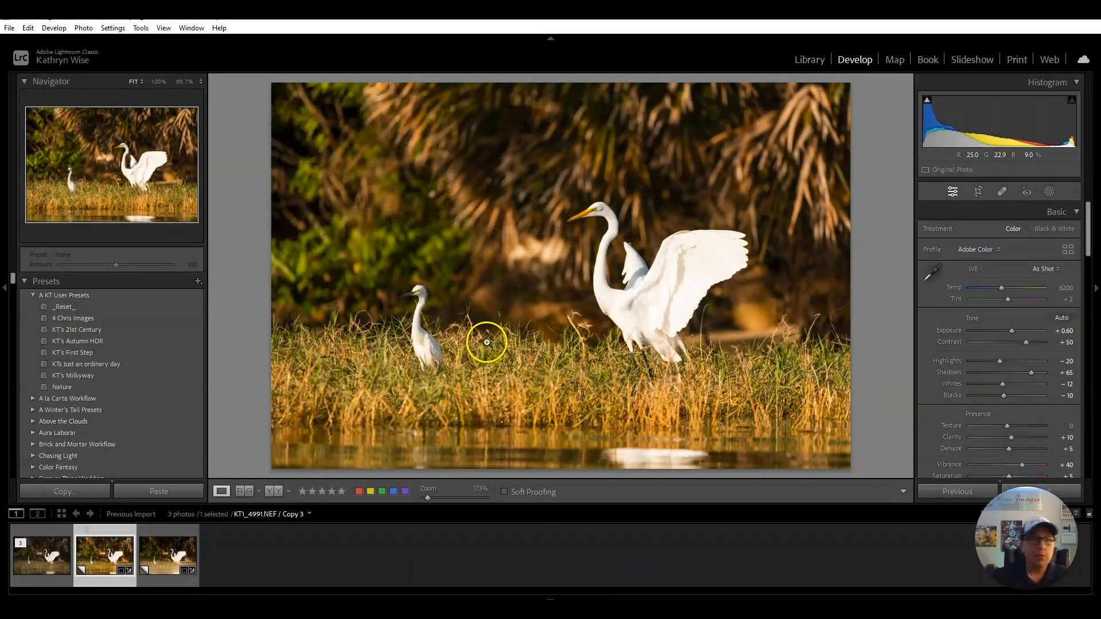
click(1048, 190)
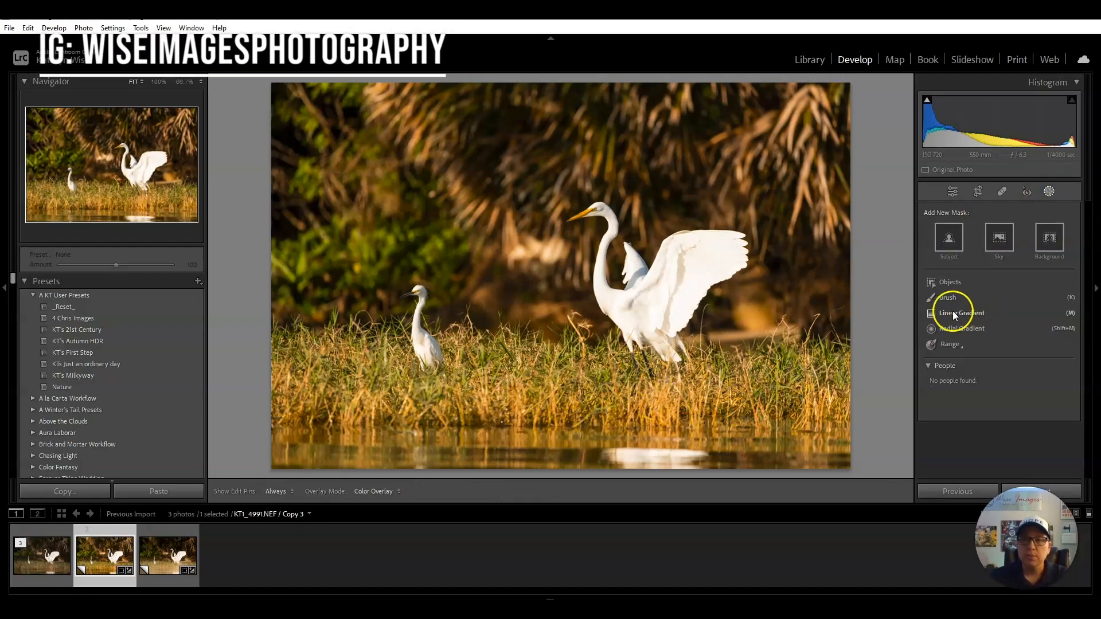
click(975, 314)
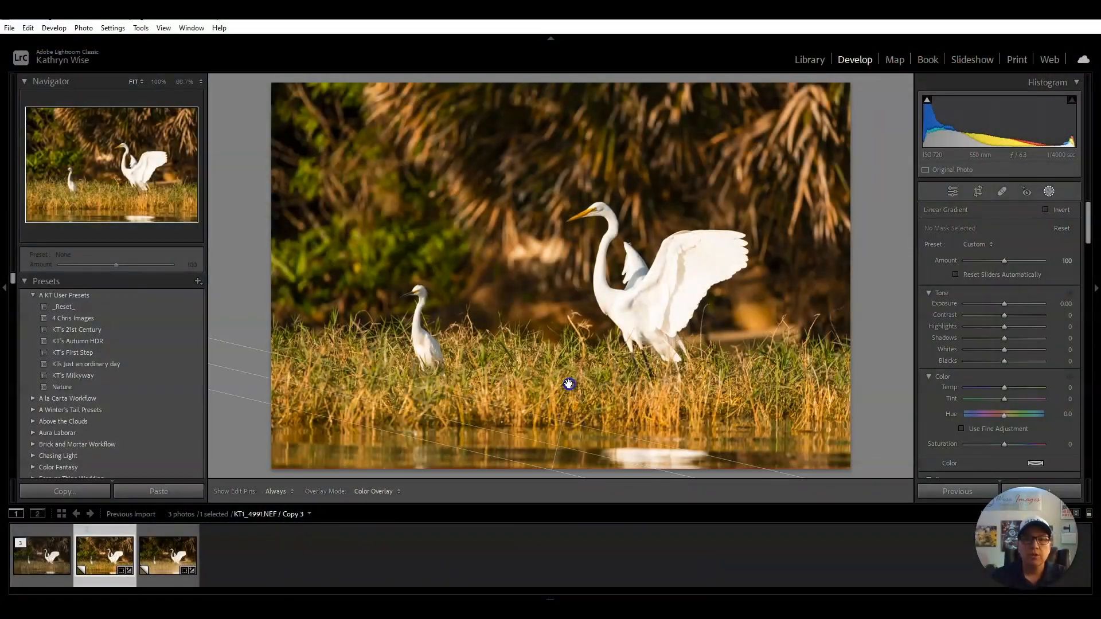
drag(569, 386, 550, 117)
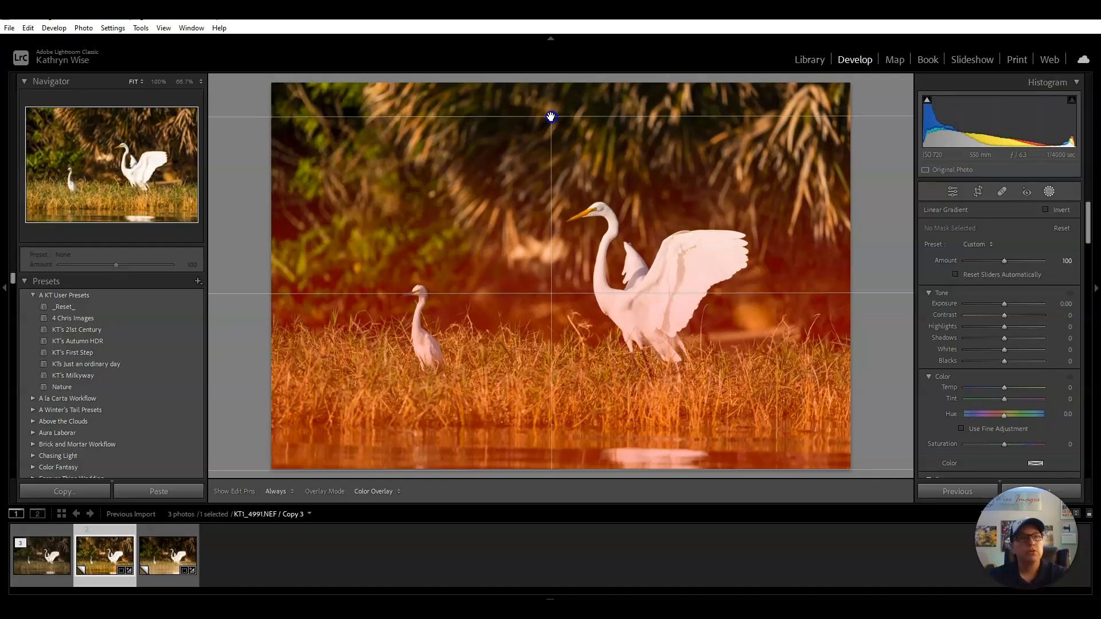
drag(551, 116, 553, 160)
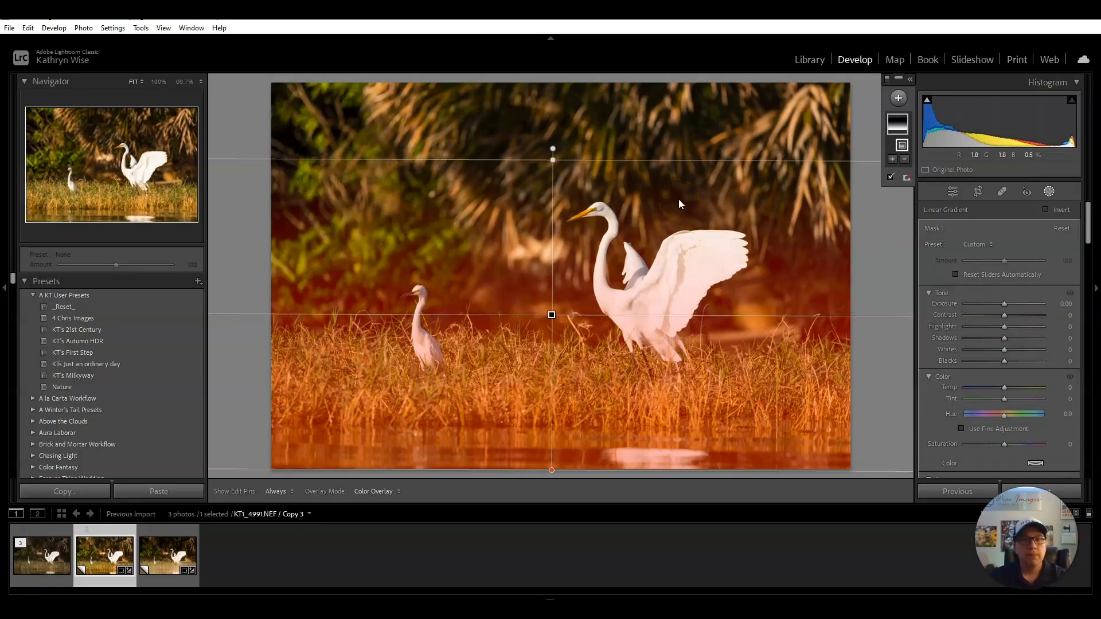
Toggle the gradient mask's red overlay to compare the covered area, leaving the overlay off
click(890, 178)
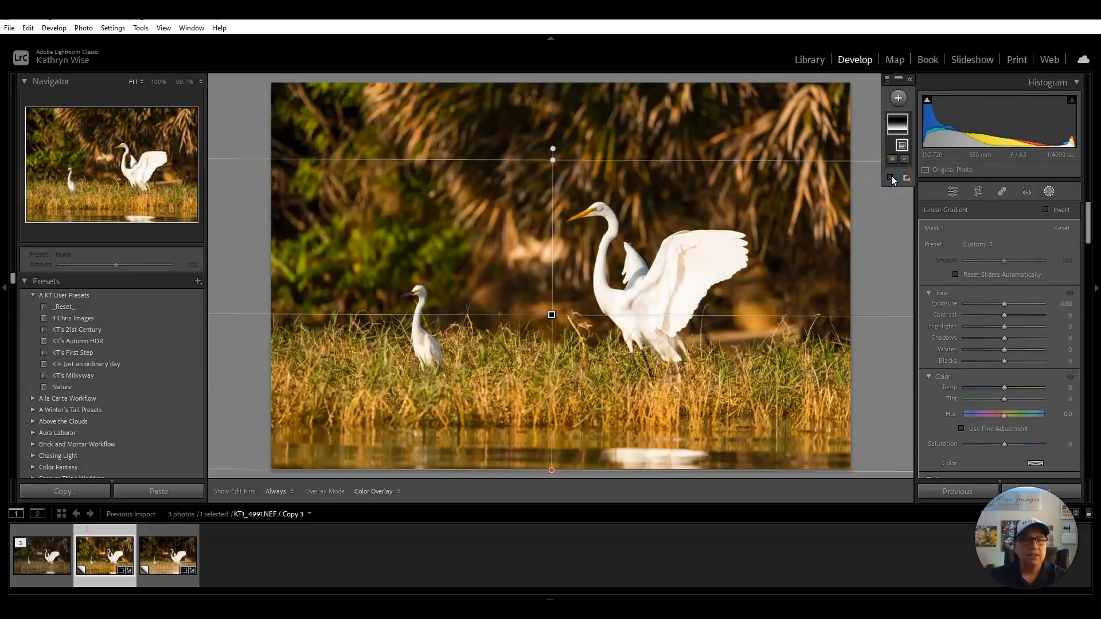
click(891, 179)
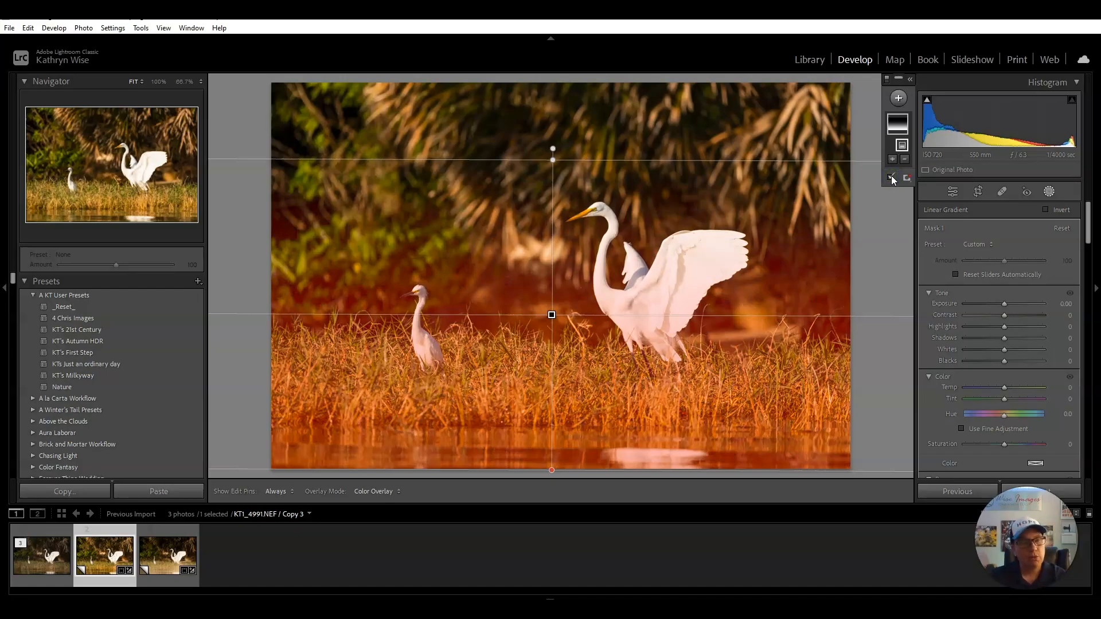
click(891, 178)
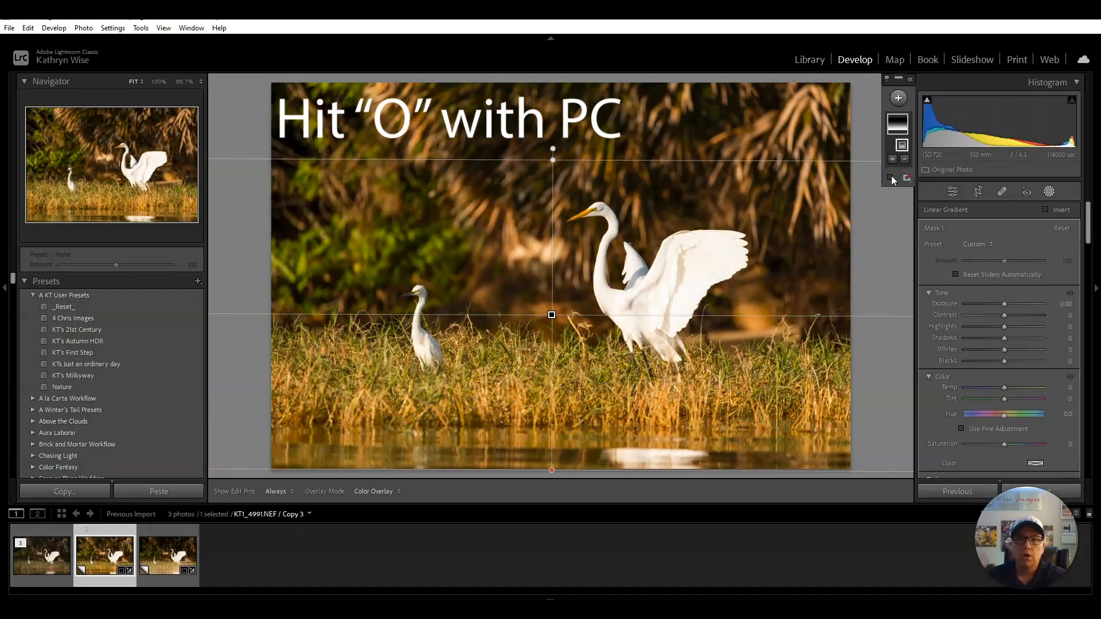
key(o)
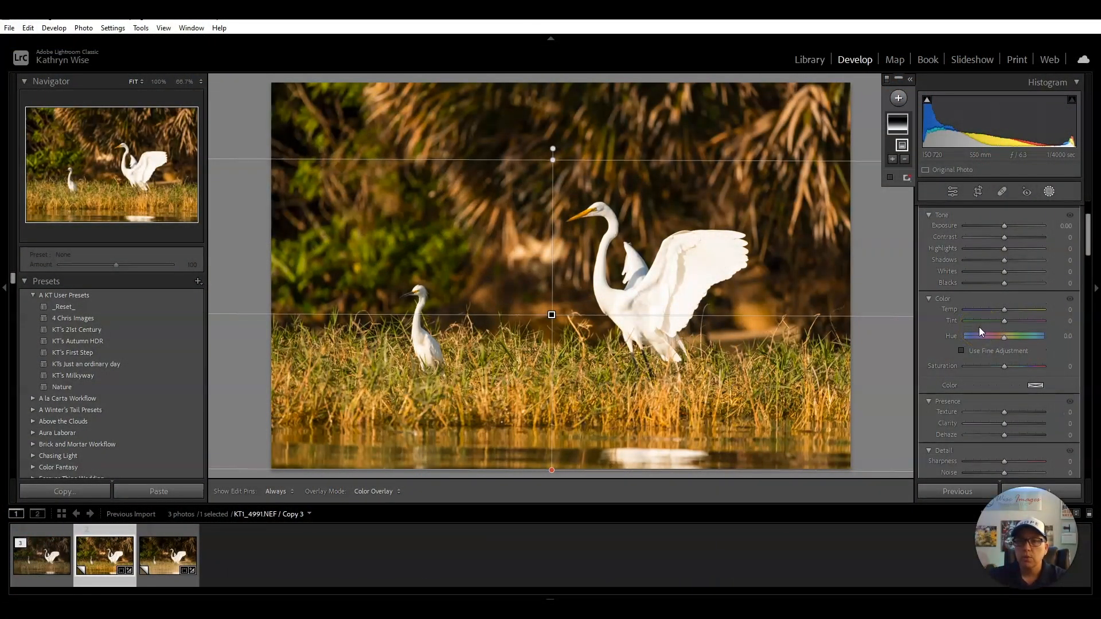
Set the lower gradient mask's Dehaze to -87 and slightly reduce its Exposure
scroll(978, 327, down, 3)
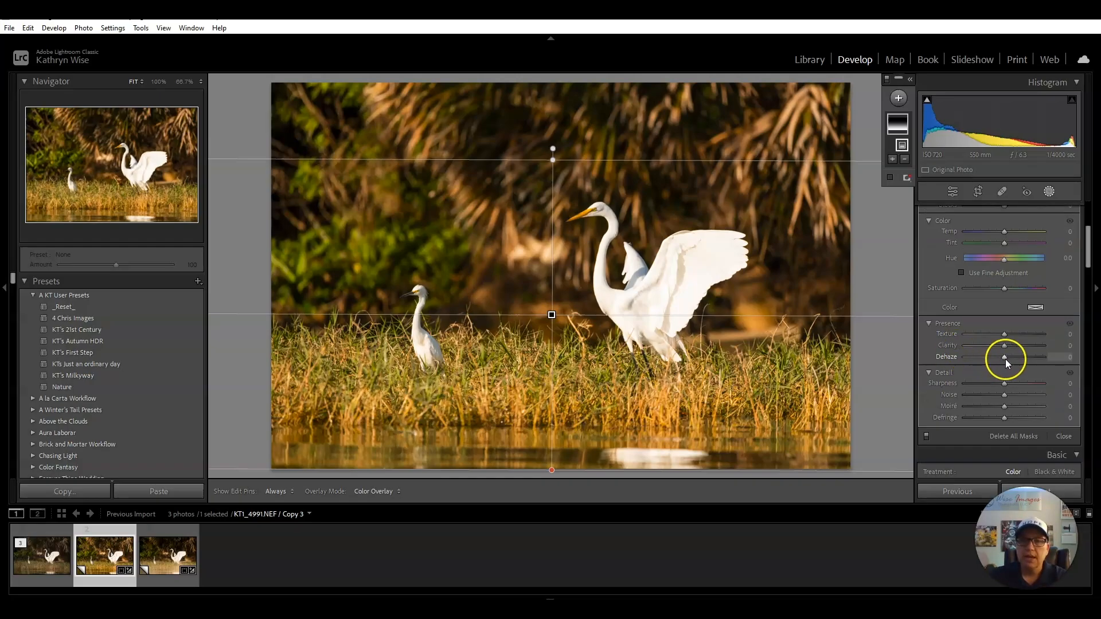
drag(1005, 357, 1035, 360)
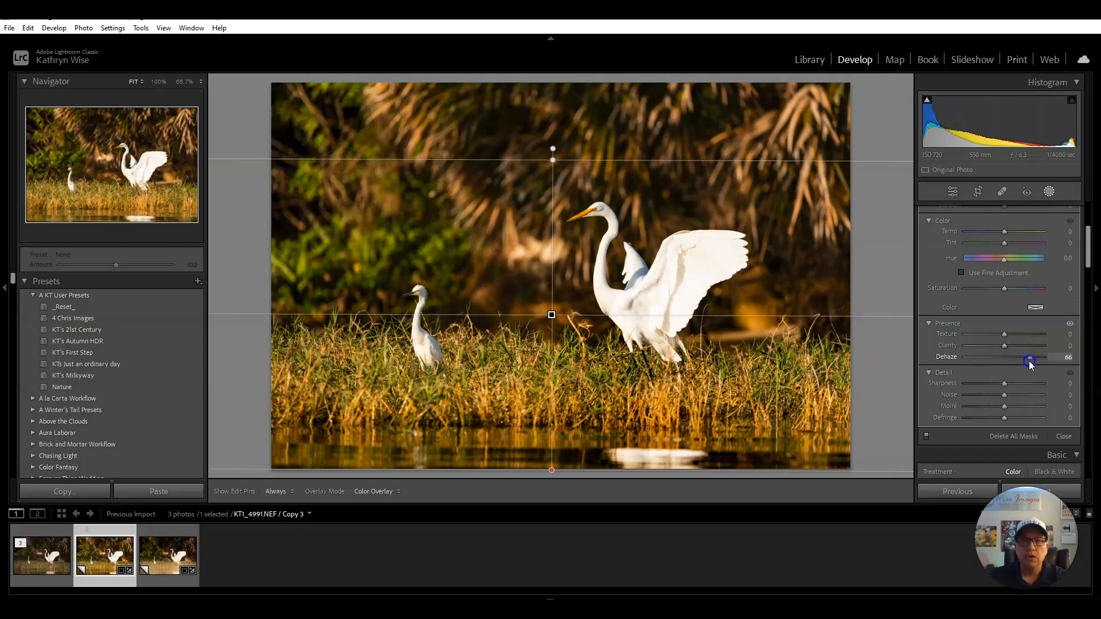
drag(1003, 362, 973, 360)
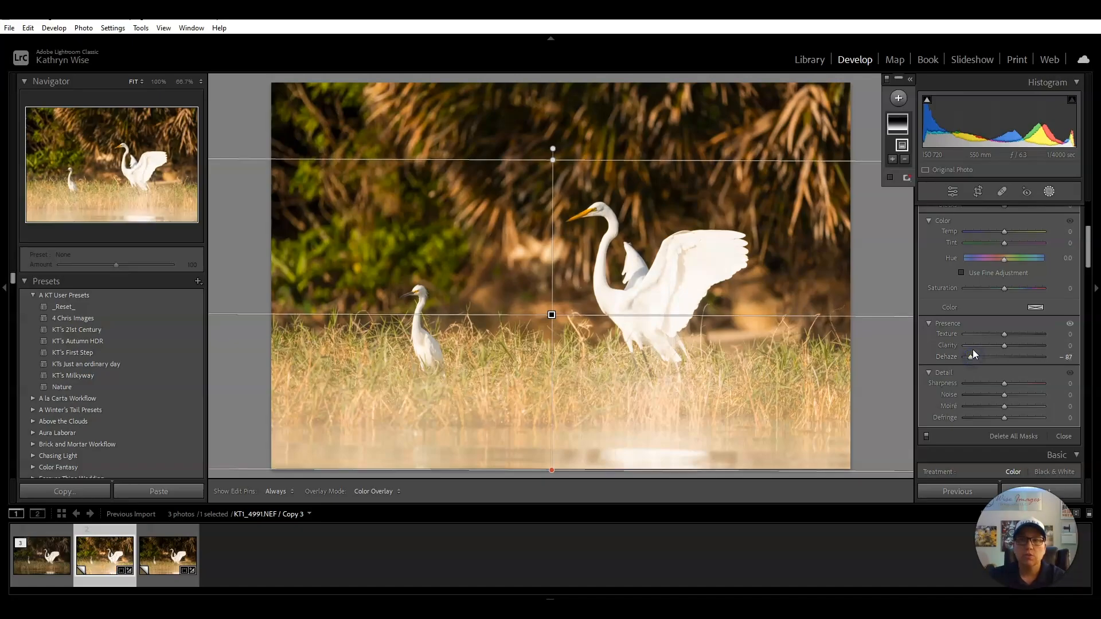
scroll(972, 349, up, 5)
drag(1004, 304, 996, 310)
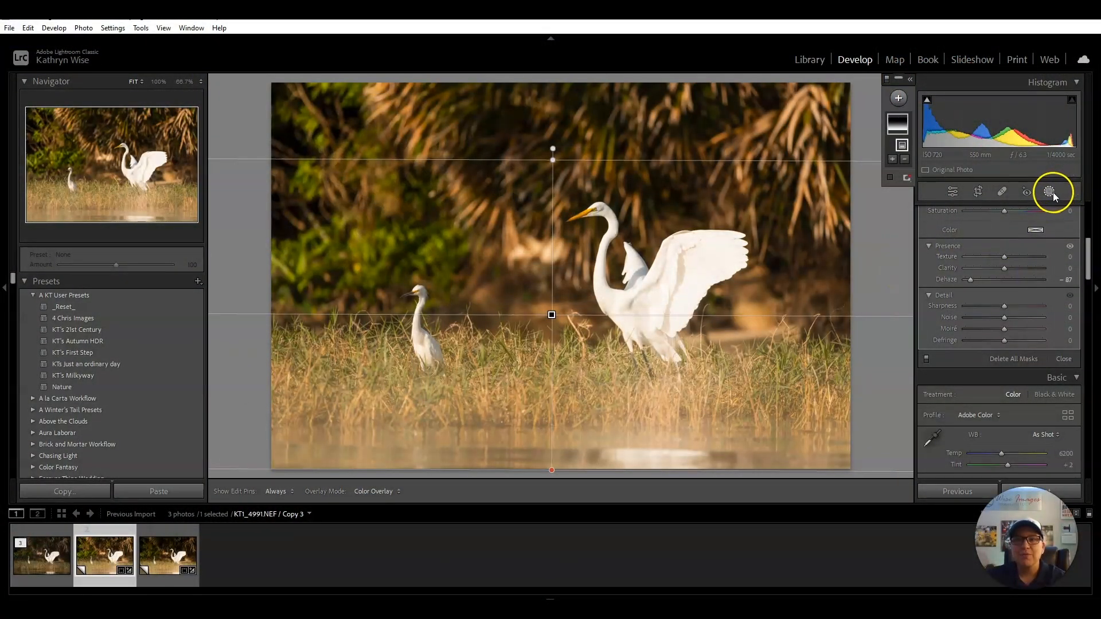
Close and reopen masking, then expand the mask list to its full view with names and select Mask 1
click(1052, 192)
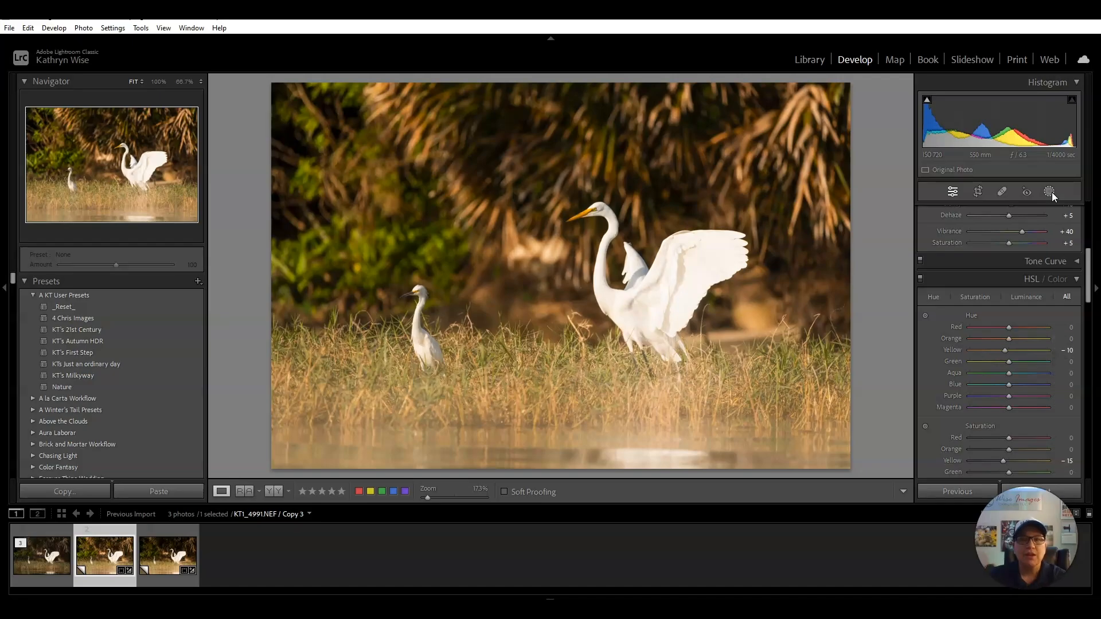
click(1051, 192)
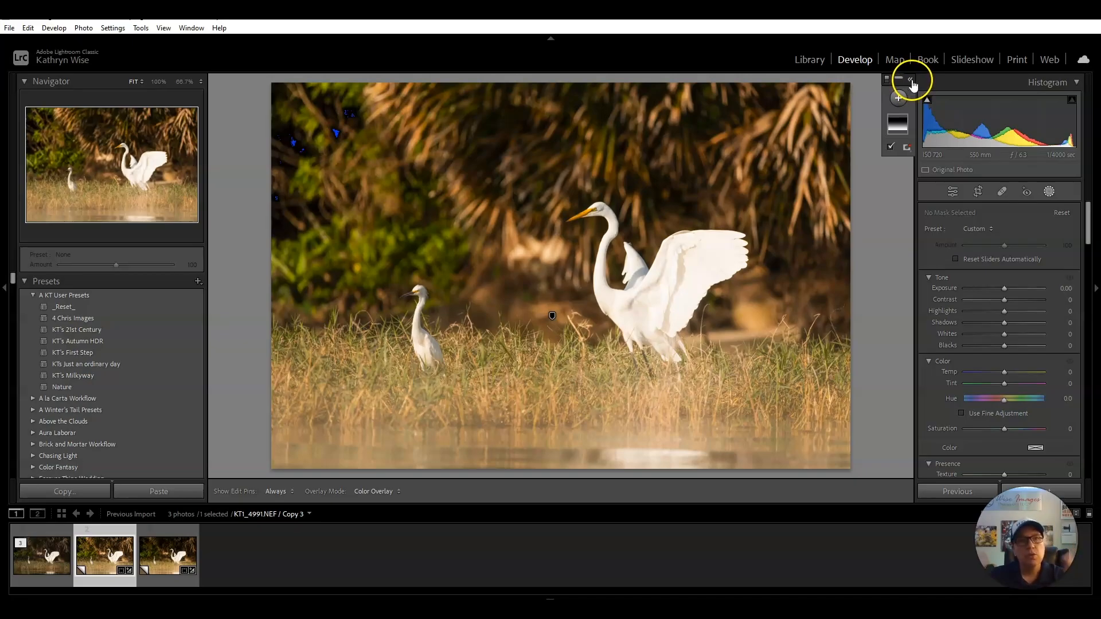
click(910, 80)
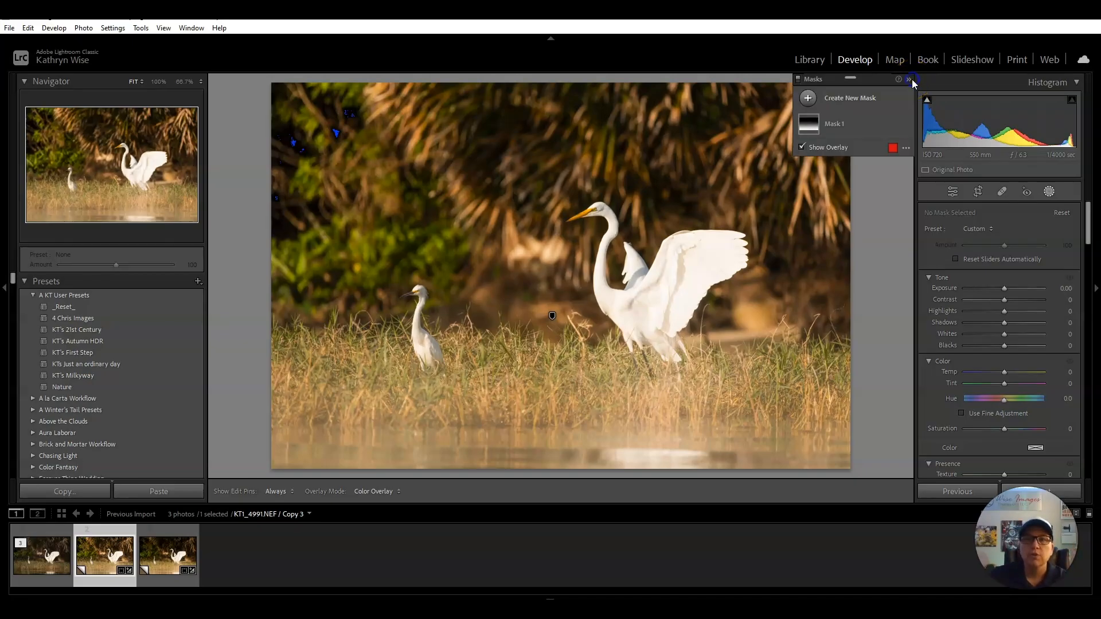
click(843, 126)
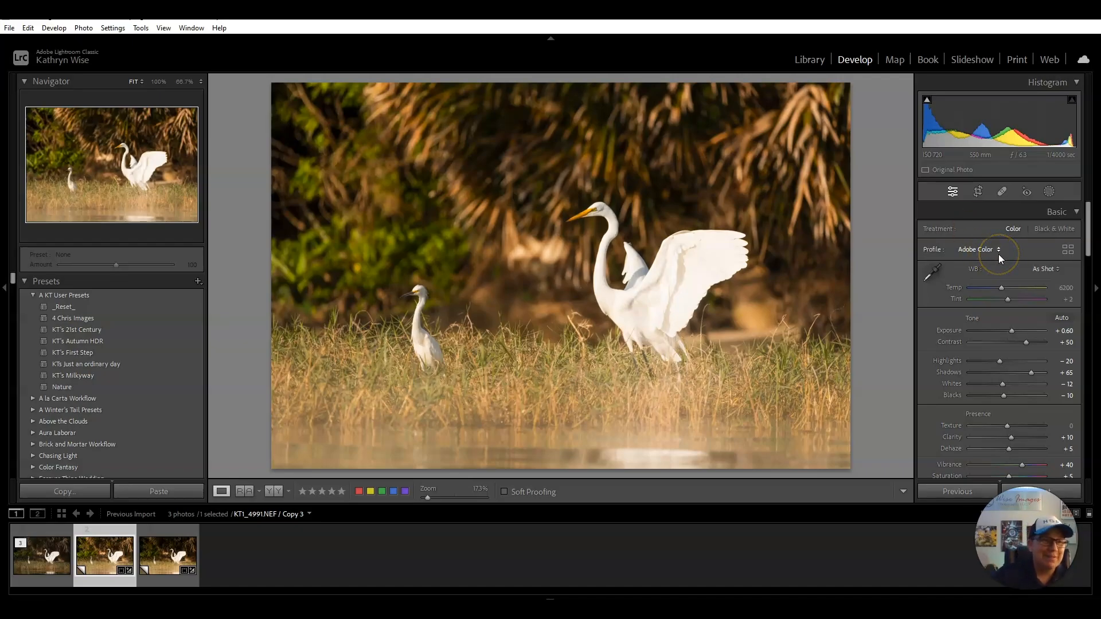
Create a second linear gradient mask from the photo's top edge down to the water and turn its overlay off
click(1049, 194)
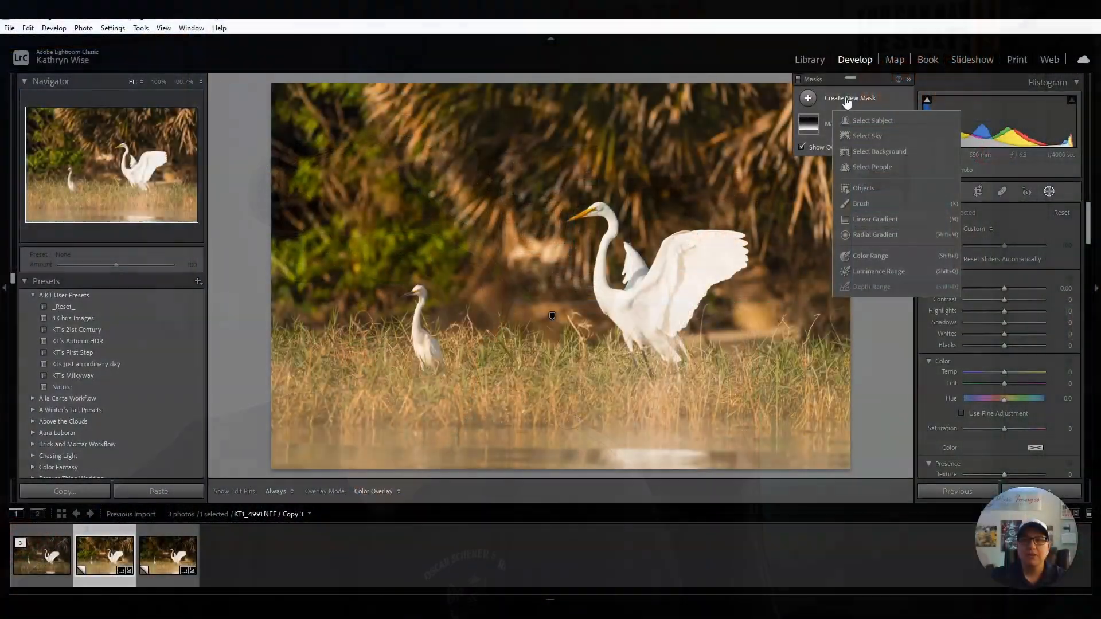
click(864, 219)
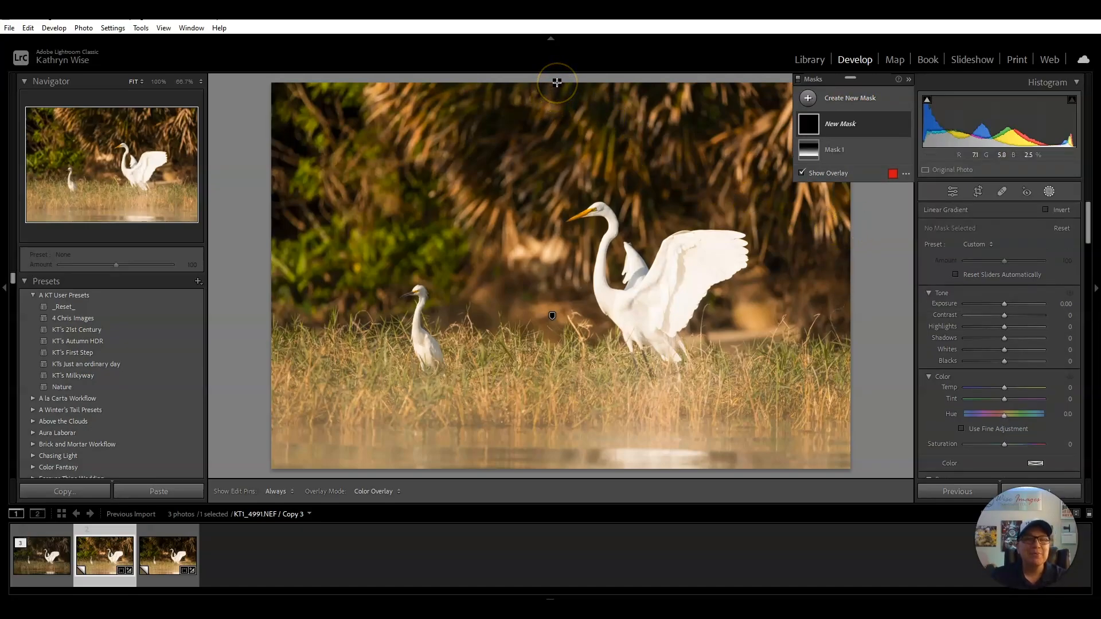
drag(557, 82, 559, 444)
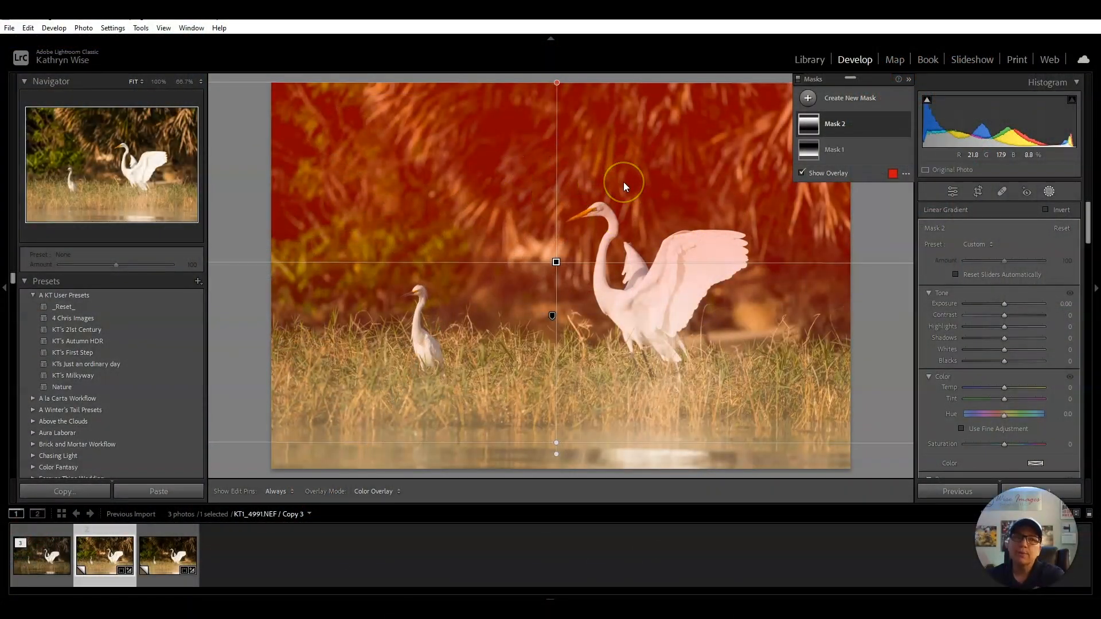
key(o)
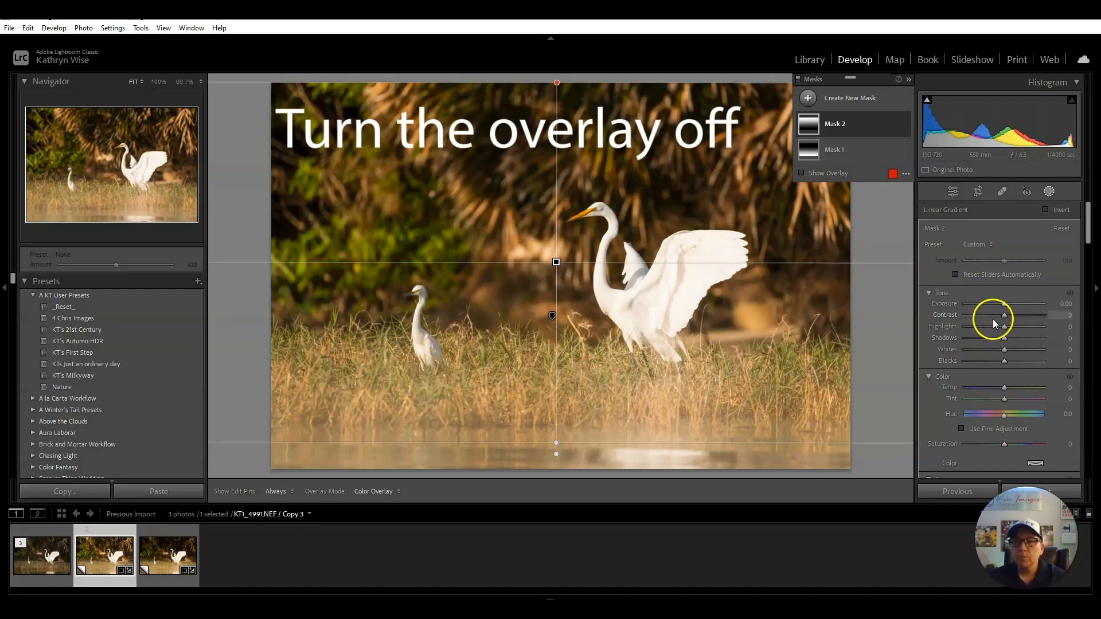
Darken the upper gradient mask by setting its Exposure to -0.85
drag(1004, 303, 967, 306)
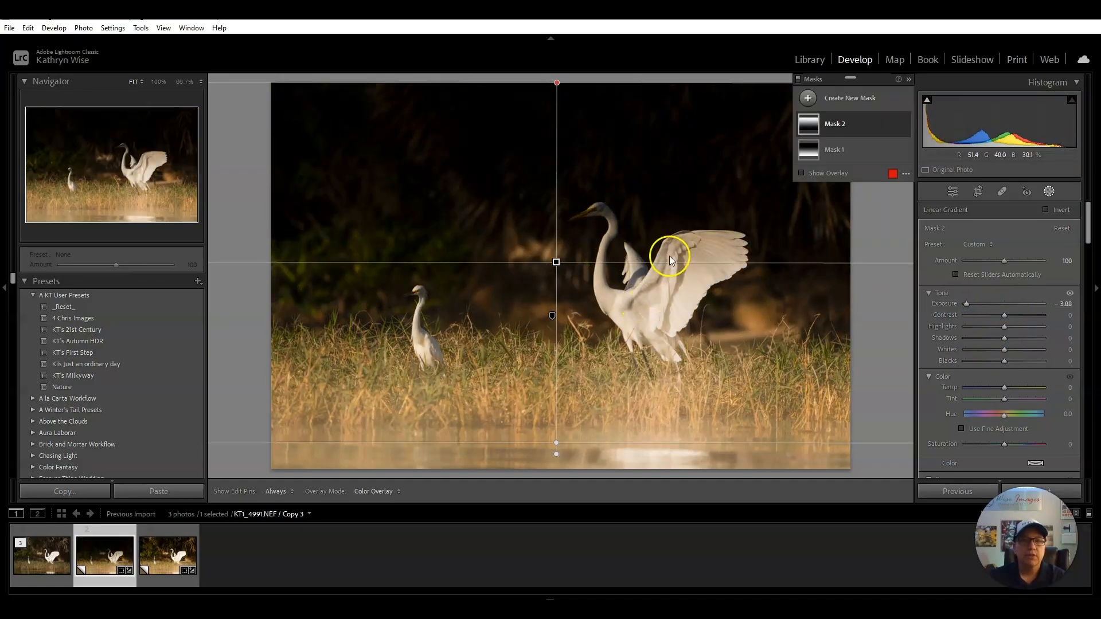
drag(966, 304, 1002, 309)
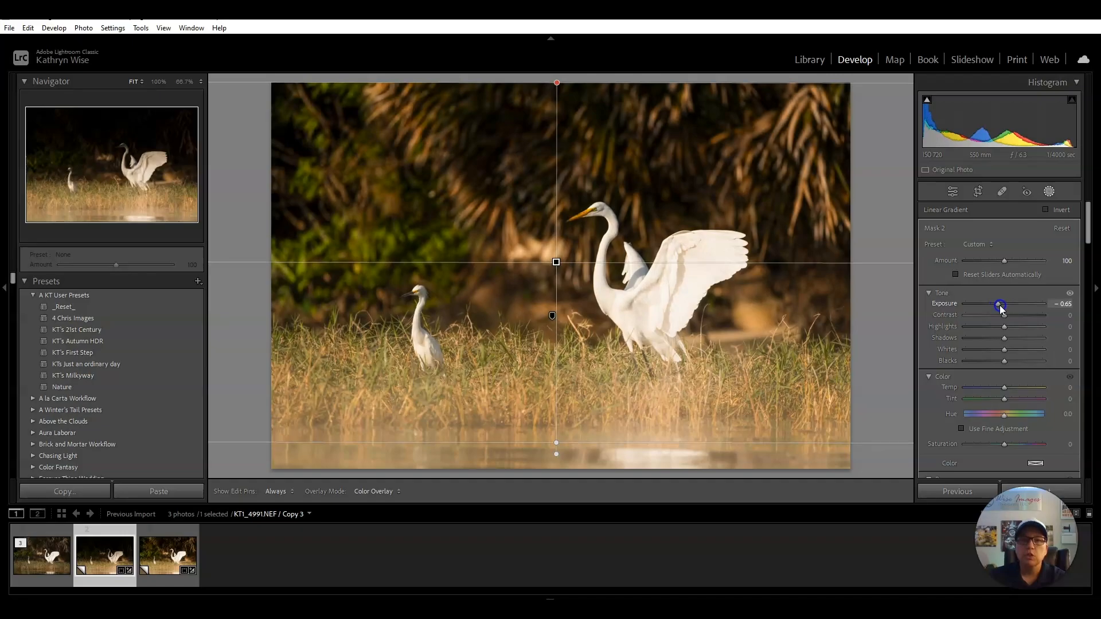
drag(1001, 309, 1000, 309)
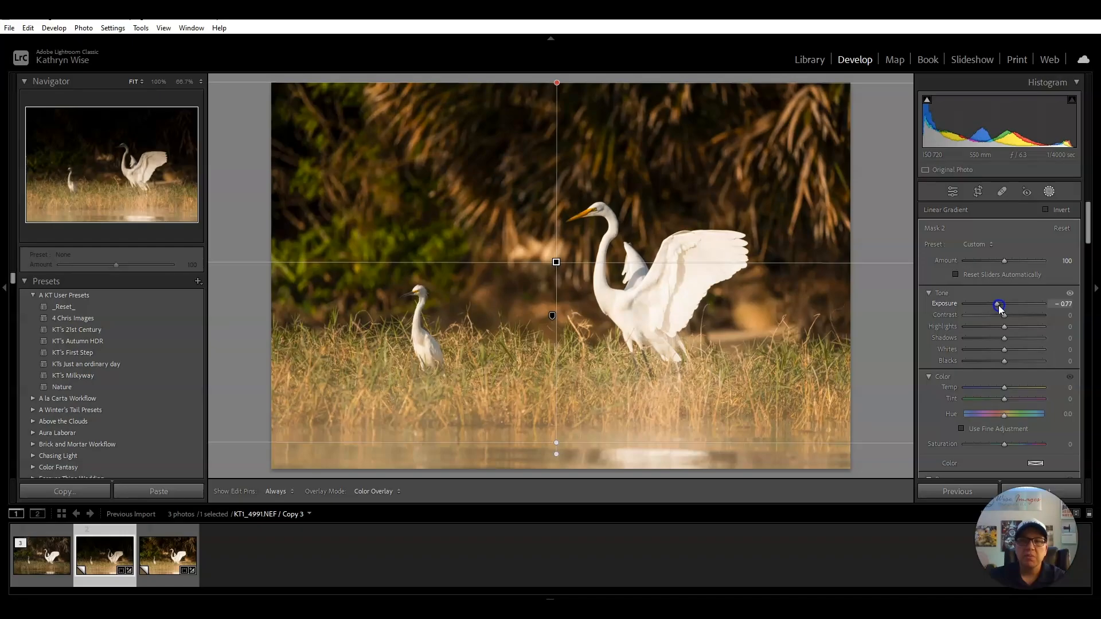
click(1058, 304)
text(-0.85)
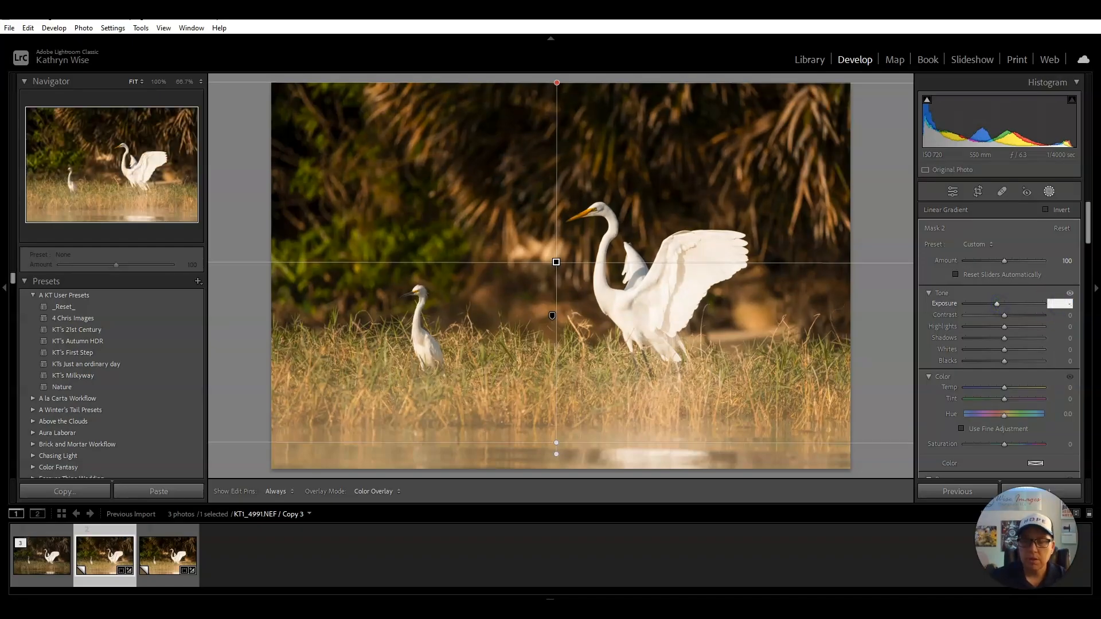
key(Return)
click(1025, 248)
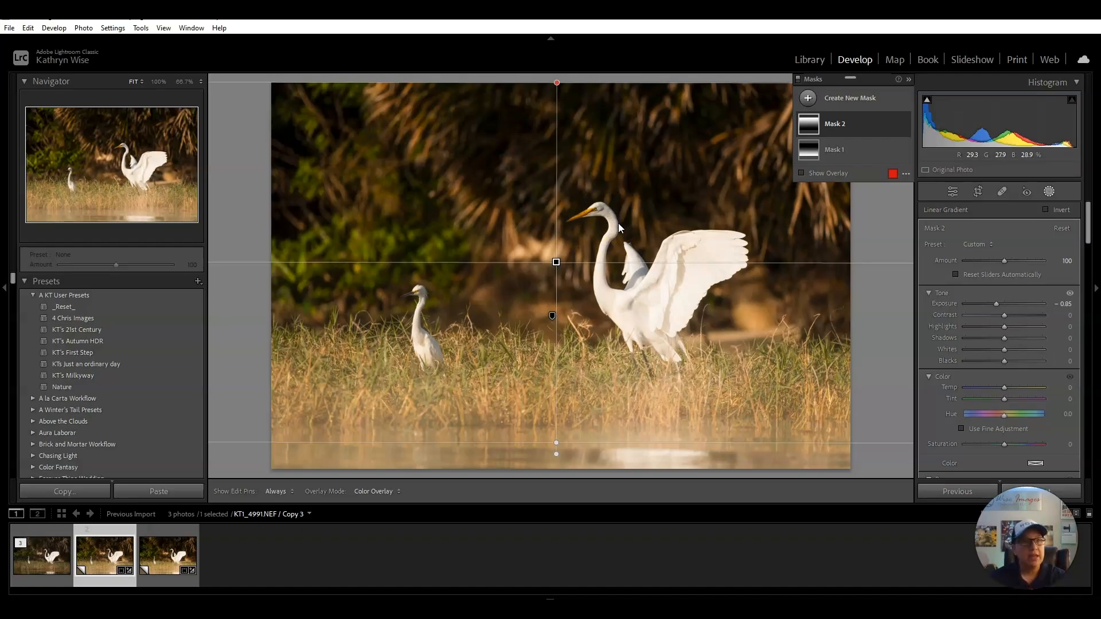
Rename Mask 2 as "Dark layer"
click(847, 124)
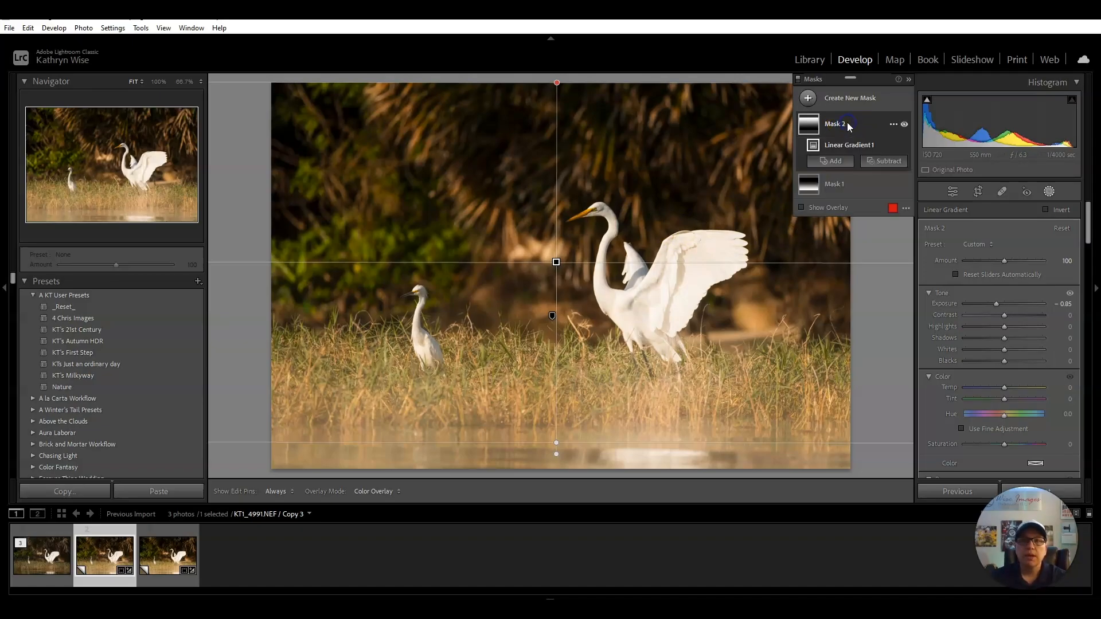
click(893, 124)
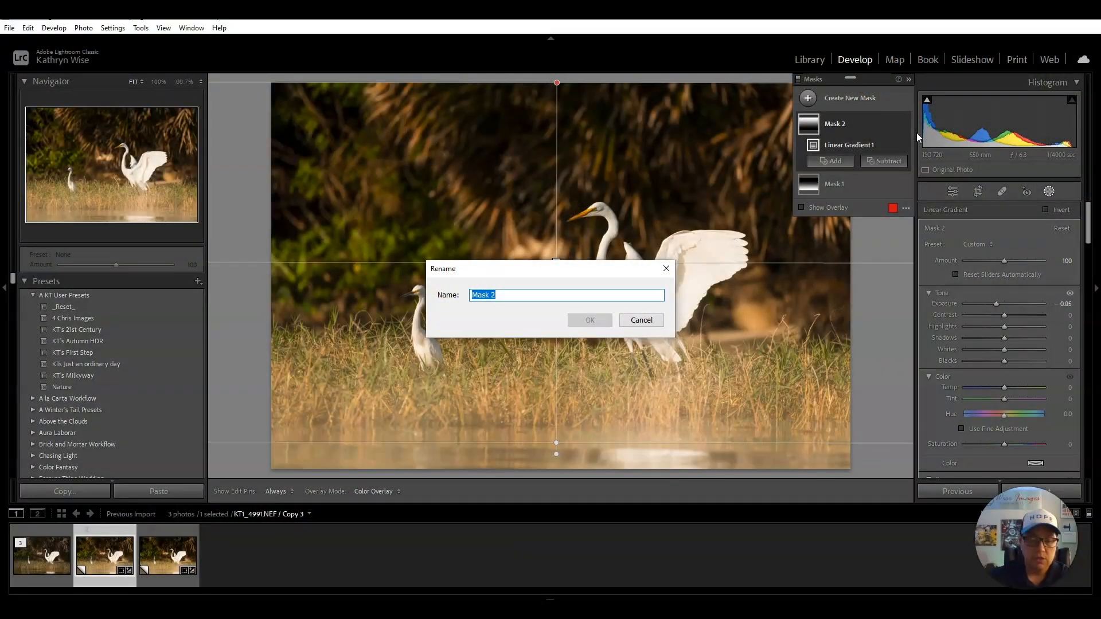
text(Dar)
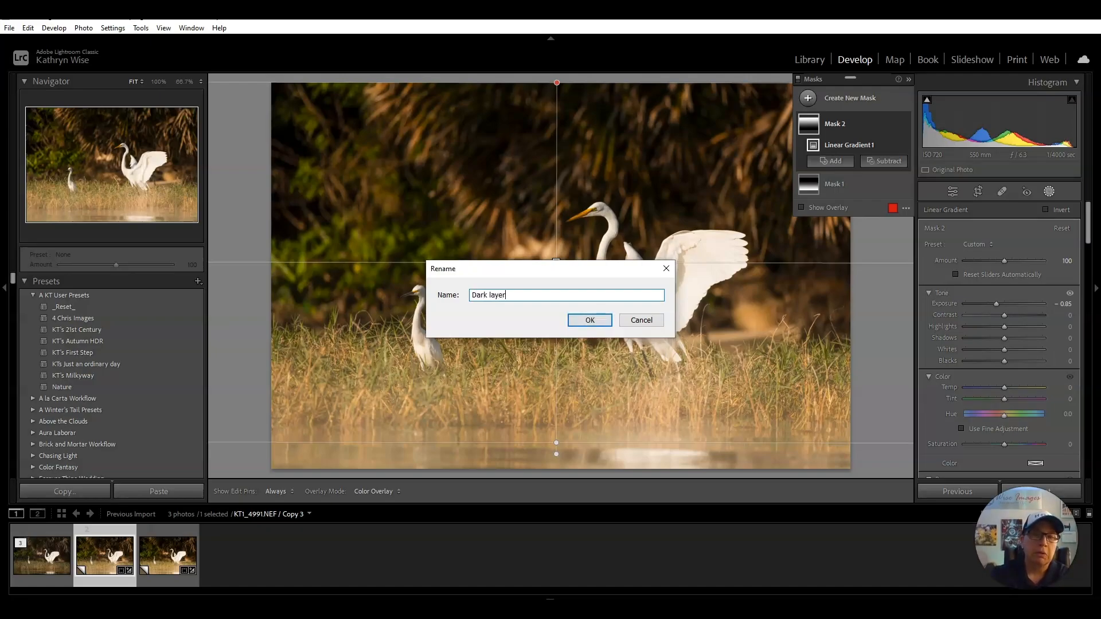
key(Return)
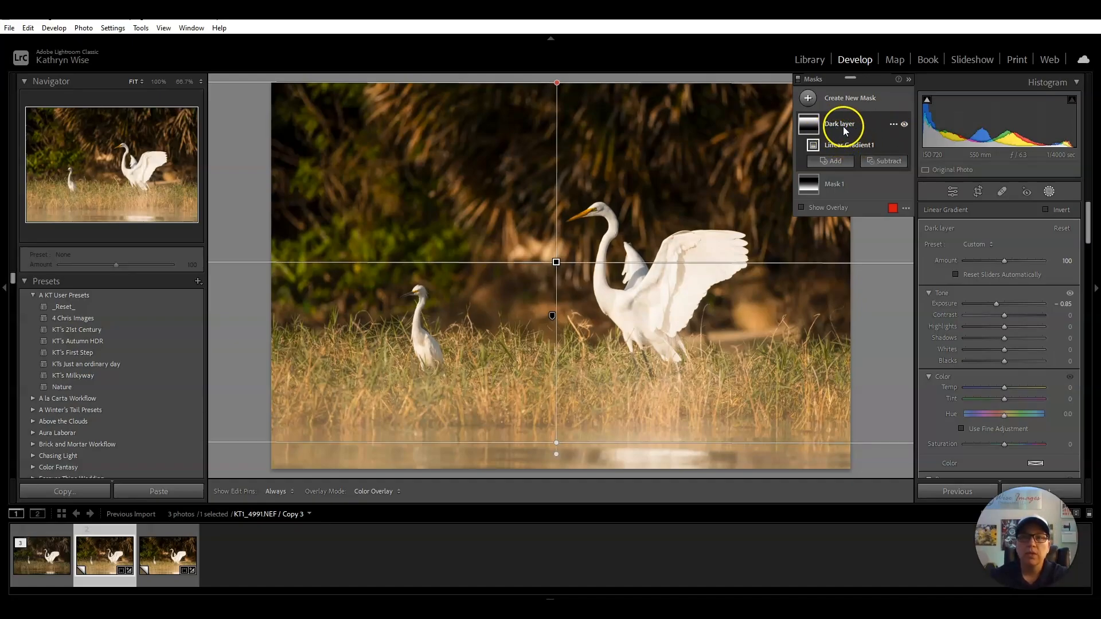
Subtract the automatically selected subject from the Dark layer mask
click(888, 162)
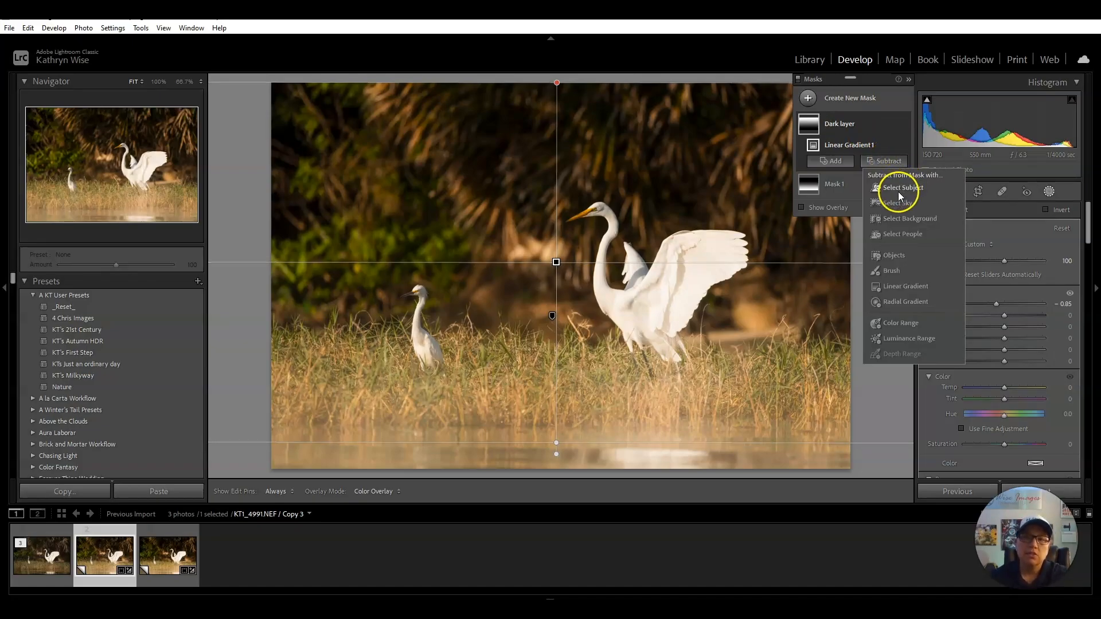
click(897, 190)
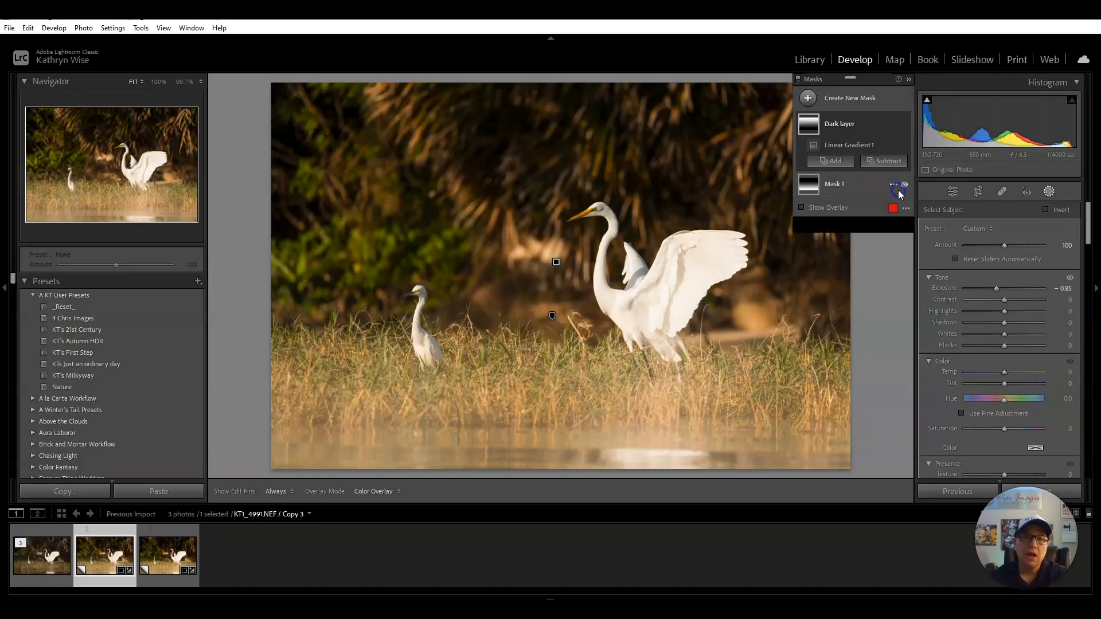